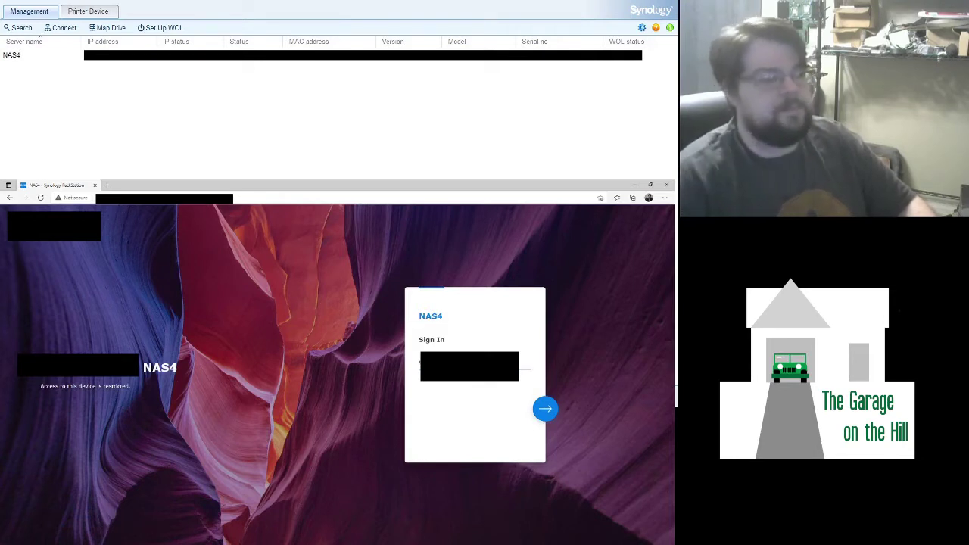
Complete the DSM sign-in to NAS4 and review the Warning on Volume 1 and Volume 2.
left_click(546, 409)
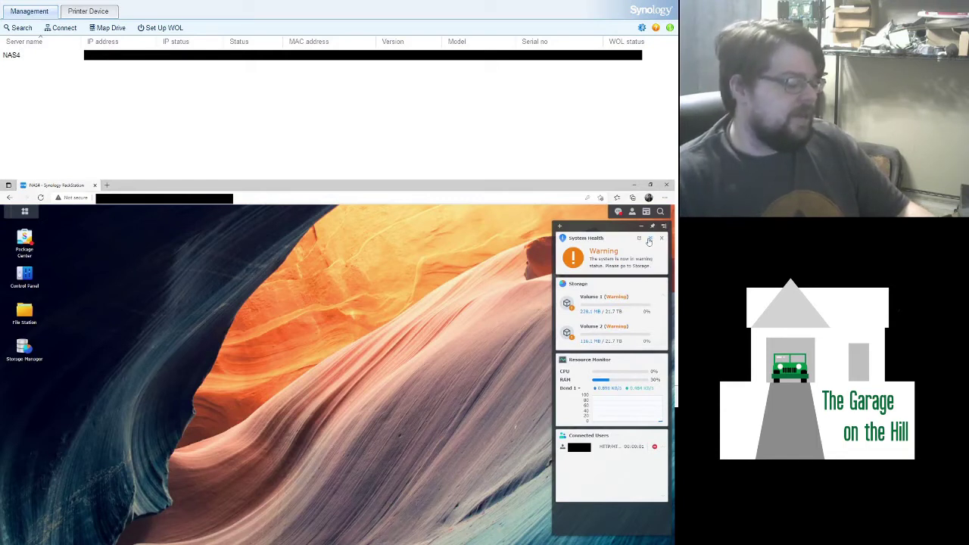
mouse_move(627, 343)
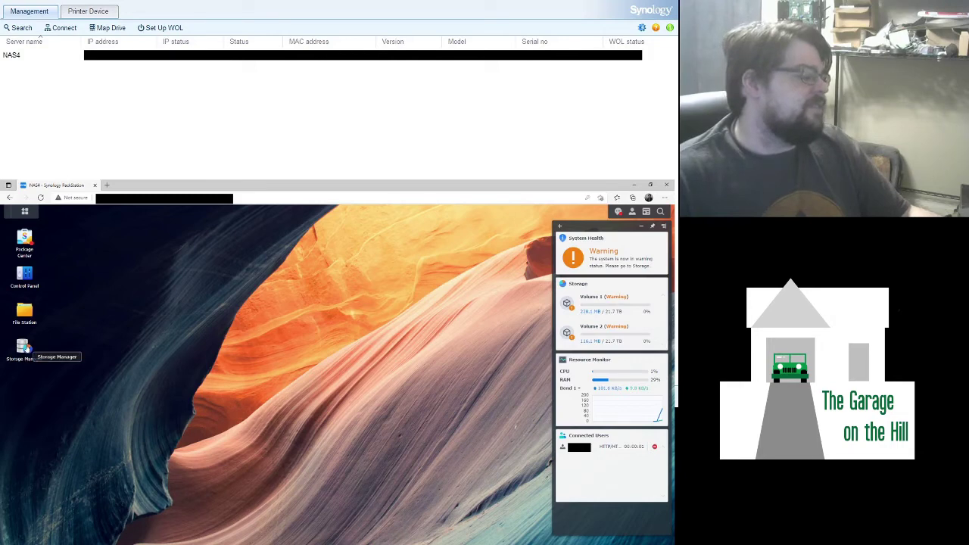
In Storage Manager, go from Drive 6's bay to the HDD/SSD list and select Drive 3 in Warning.
left_click(35, 350)
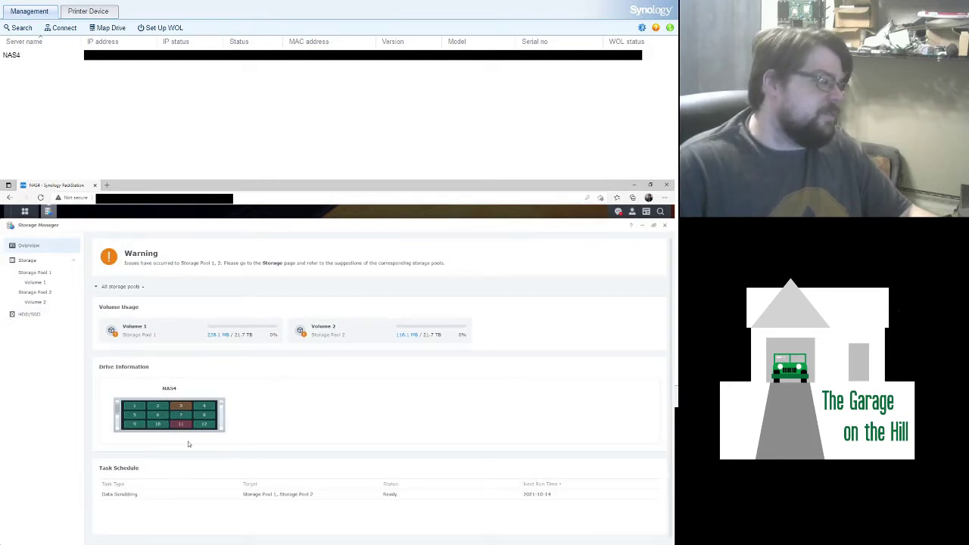
left_click(157, 417)
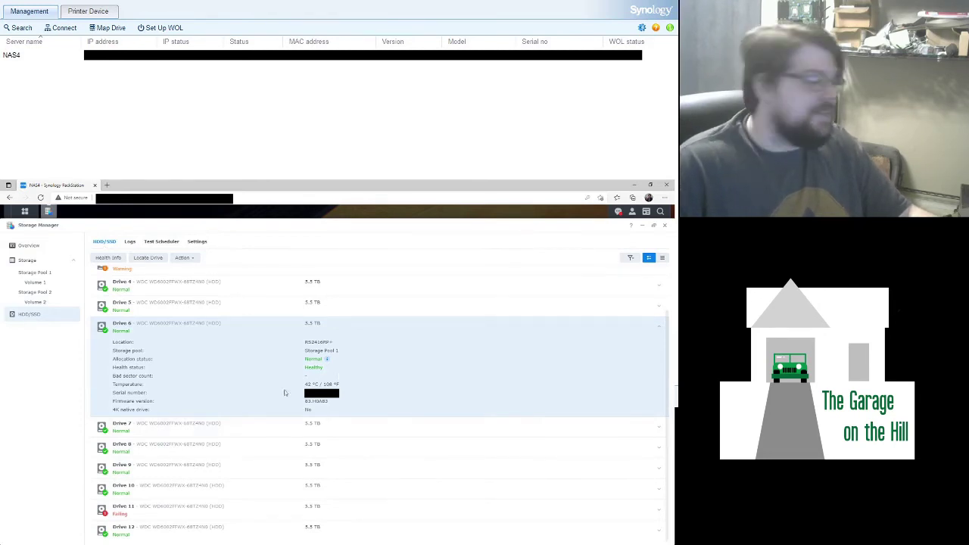
scroll(151, 485, "up", 3)
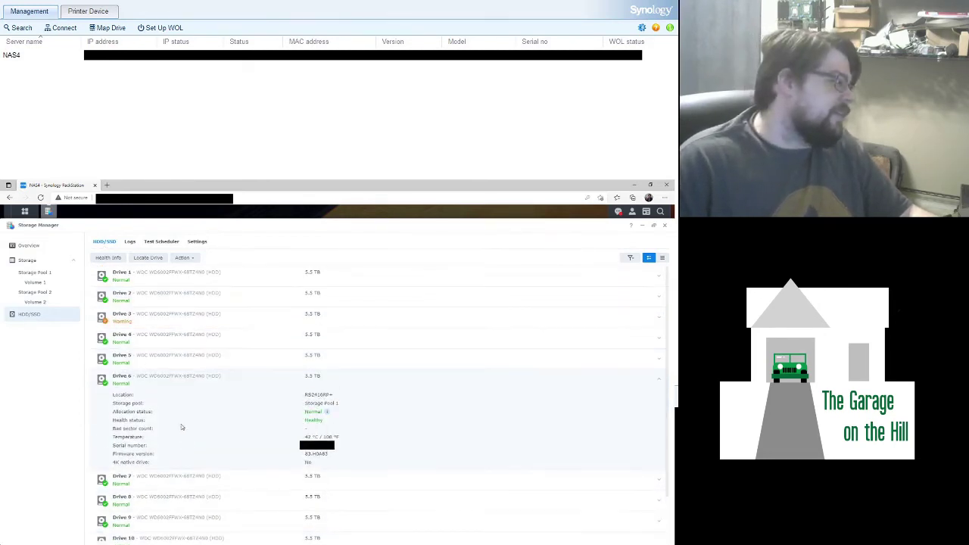
left_click(140, 320)
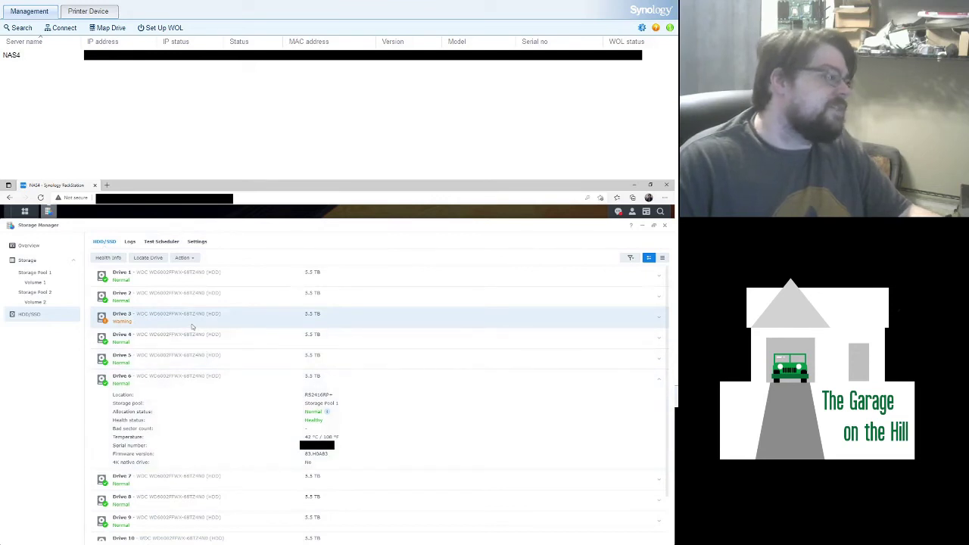
Close Storage Manager to return to the DSM desktop and its health widgets.
left_click(665, 225)
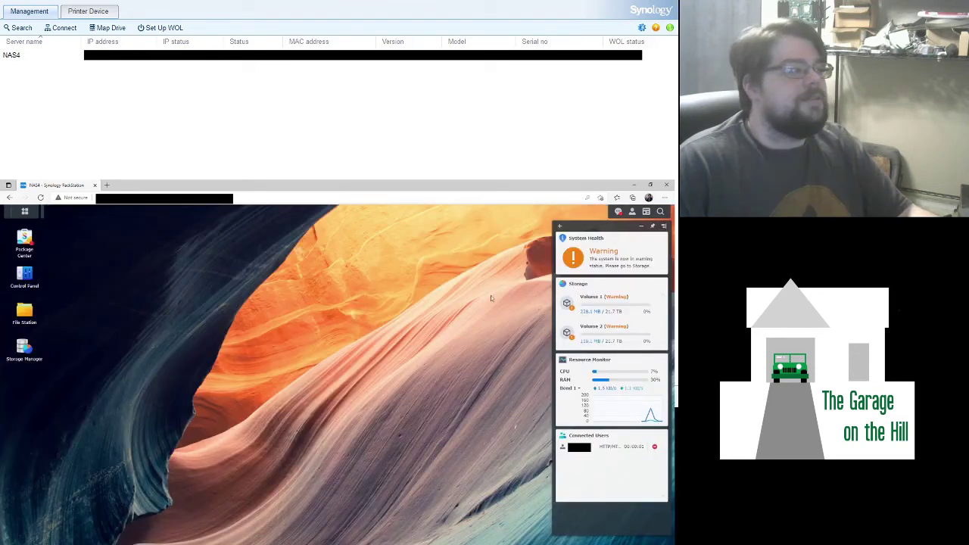